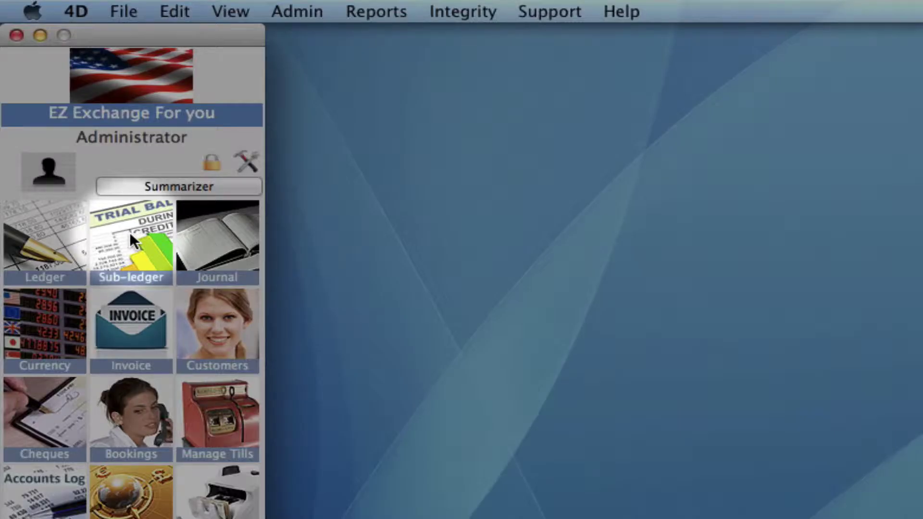
- Search all sub-ledger accounts for 'opening', find none, and start a new account
left_click(130, 233)
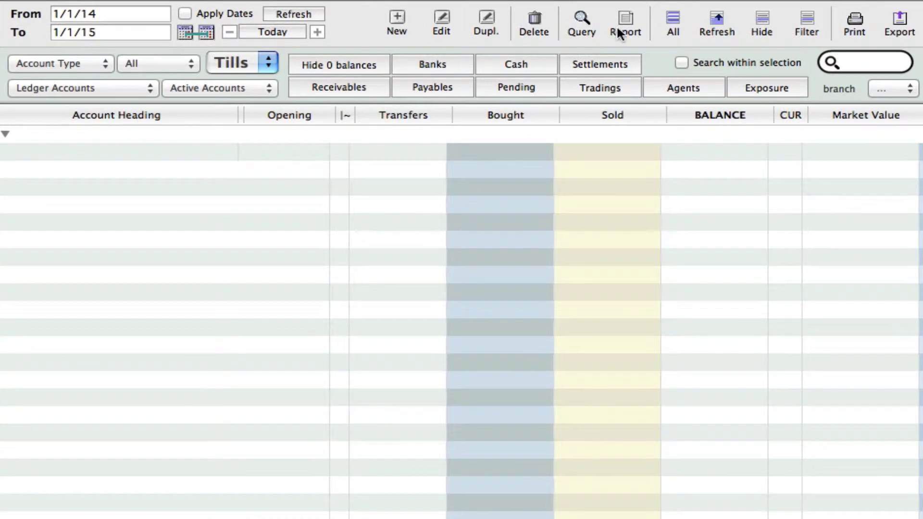
left_click(671, 18)
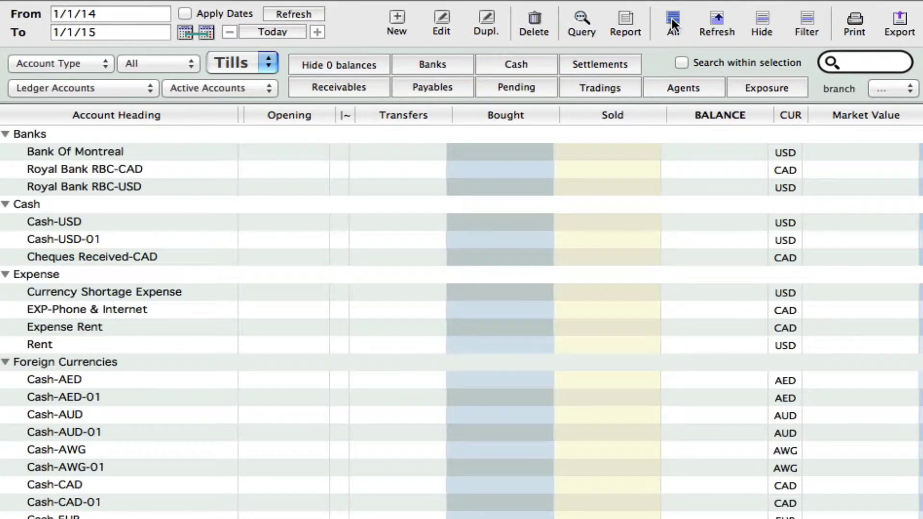
left_click(848, 61)
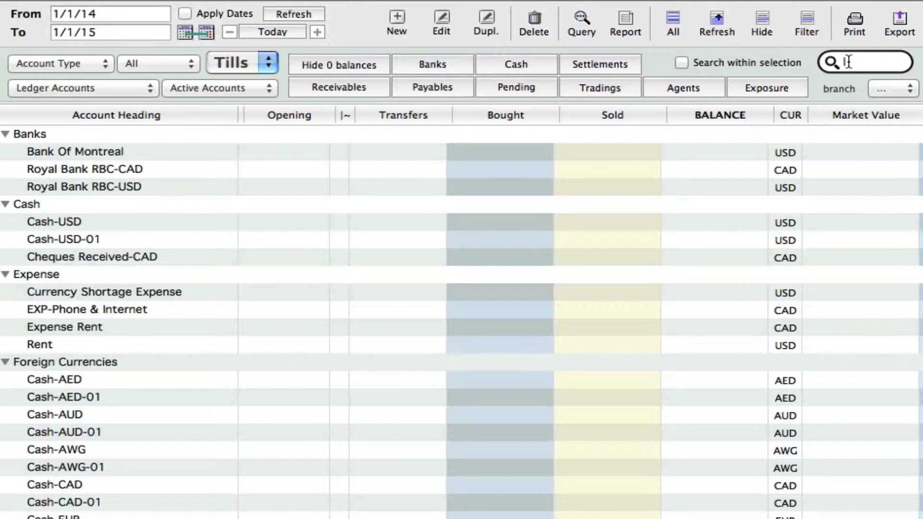
type("opening")
key("Return")
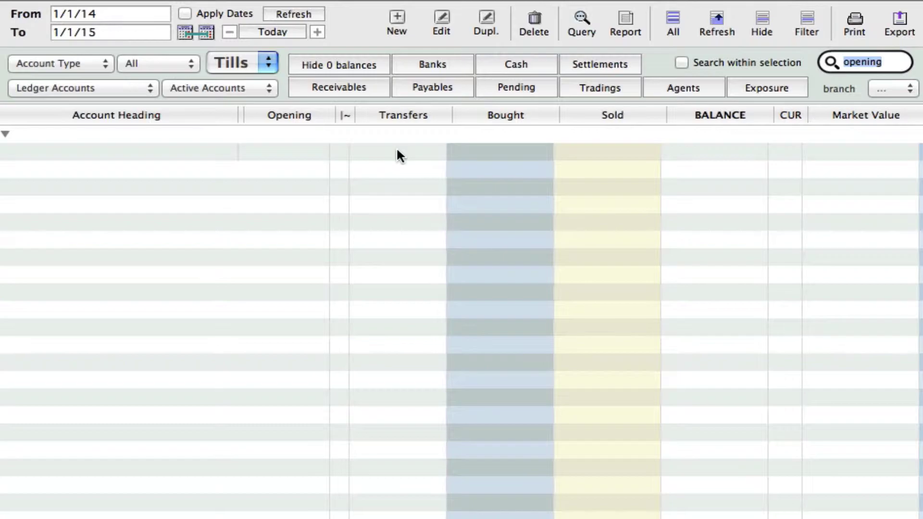
left_click(392, 22)
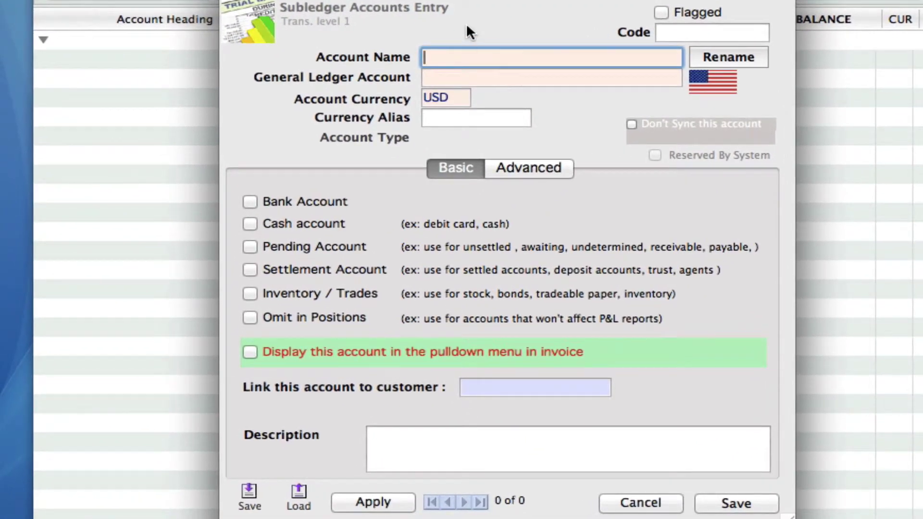
- Save a new sub-ledger account 'Opening Balance' under the Opening ledger account
type("Opening Balance")
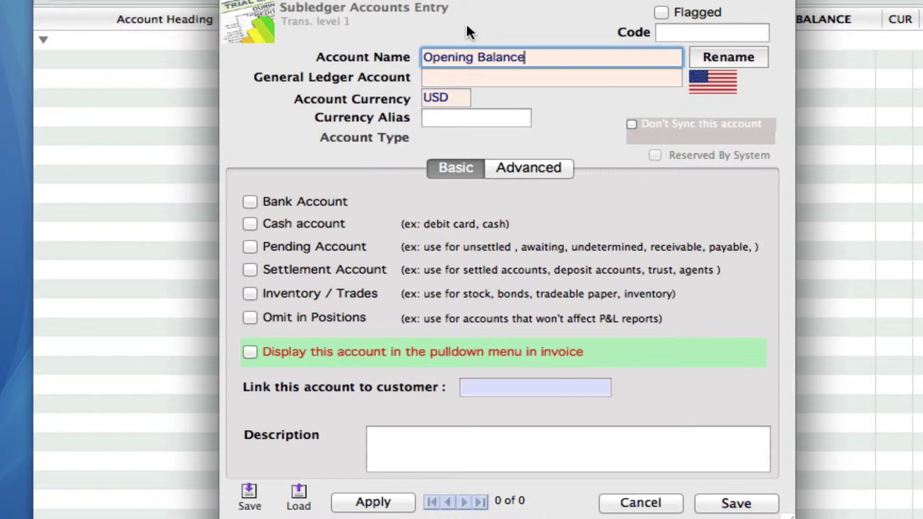
key("Tab")
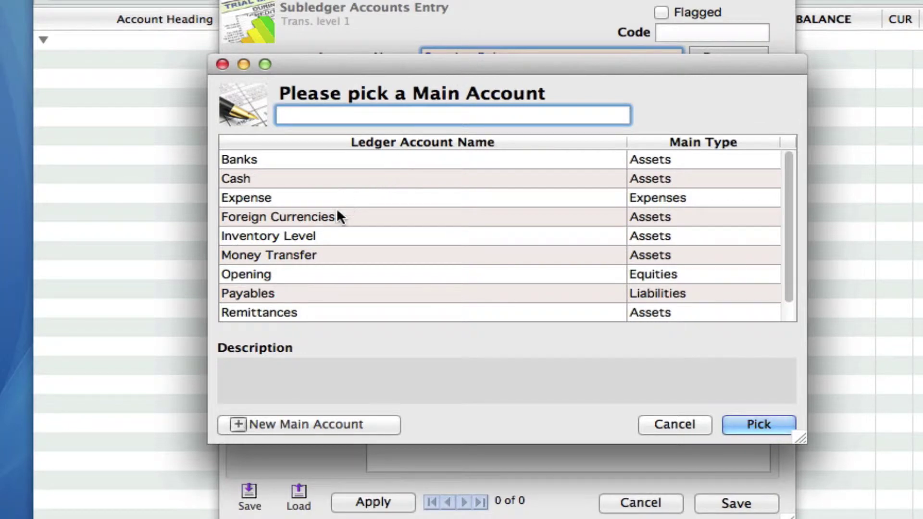
double_click(281, 273)
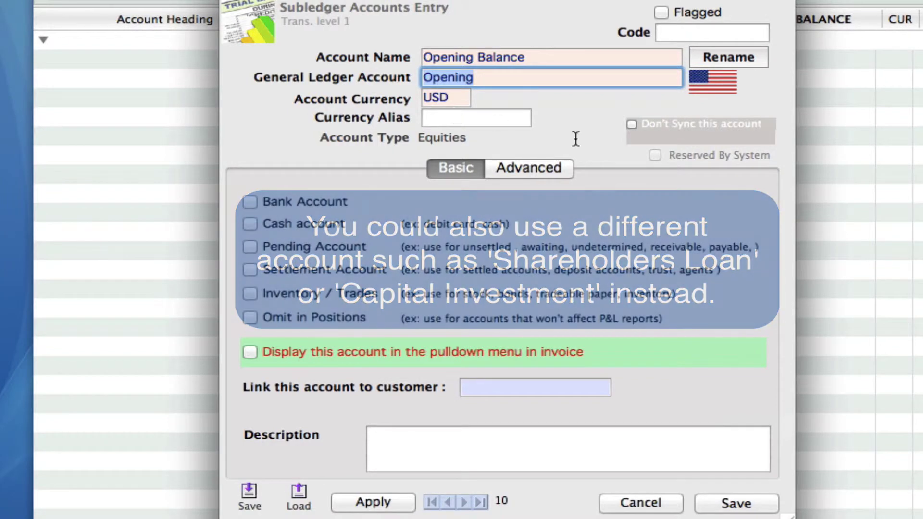
left_click(711, 511)
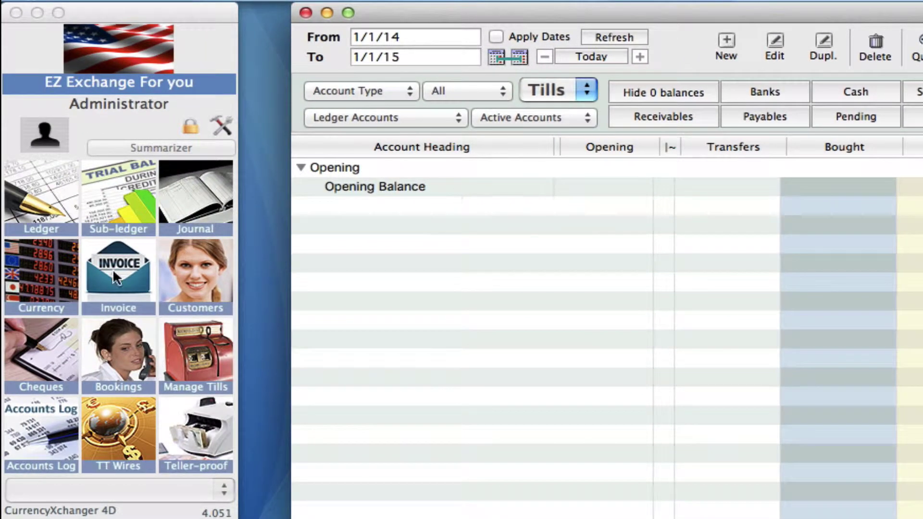
- Start a new walk-in customer invoice and begin changing its date to 06/15/2014
left_click(114, 272)
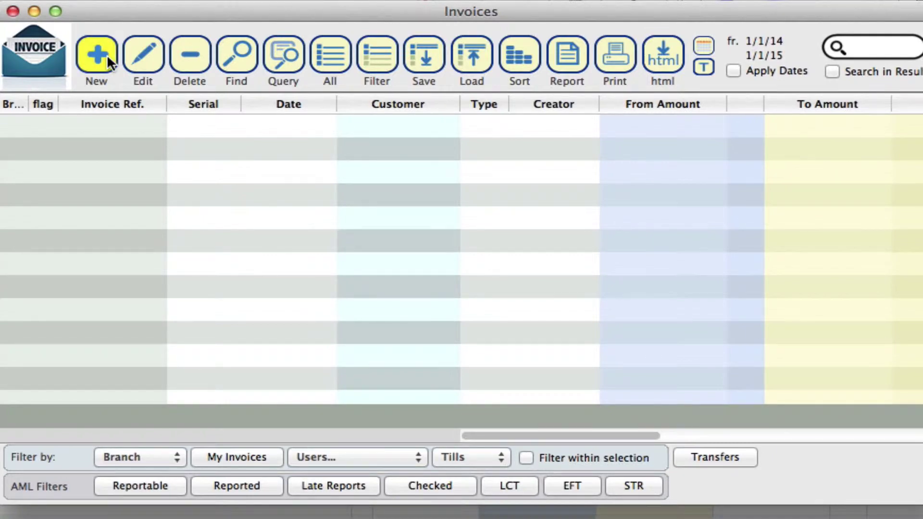
left_click(107, 54)
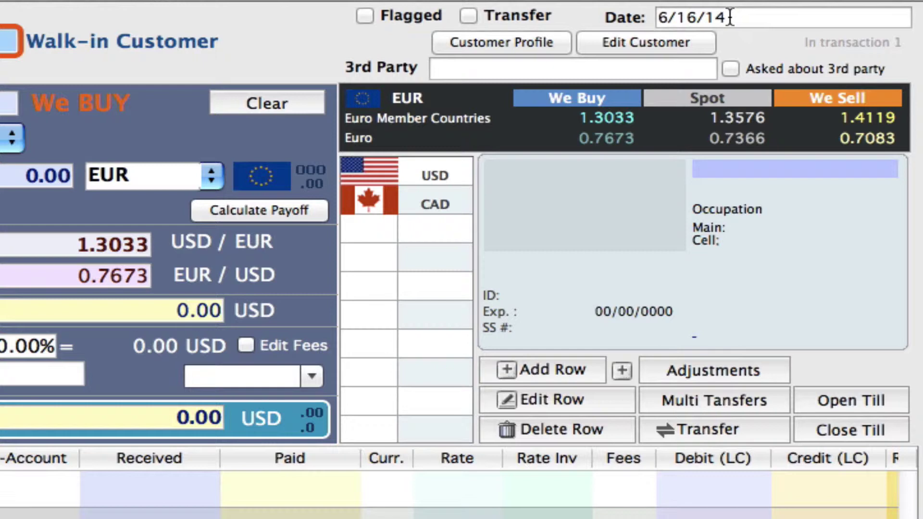
left_click(731, 18)
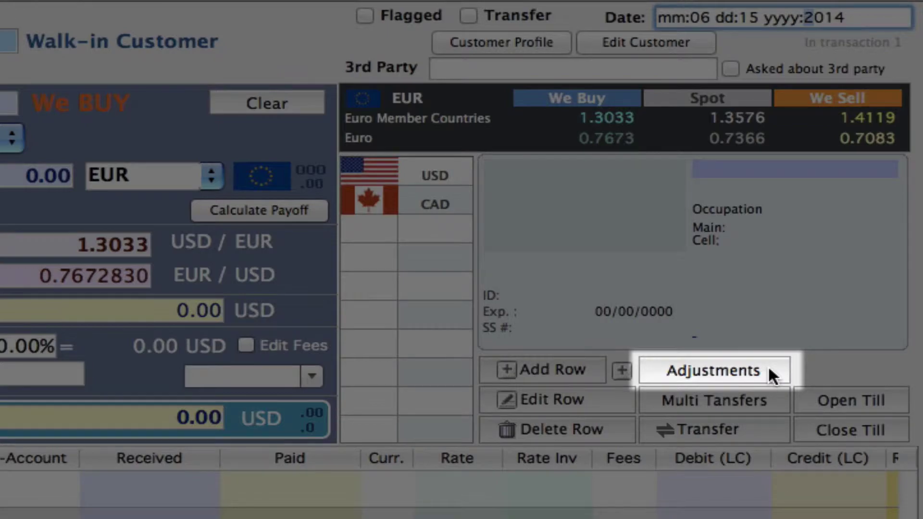
- Open the invoice's adjustments for cash register 00, filtered to cash till accounts
left_click(768, 365)
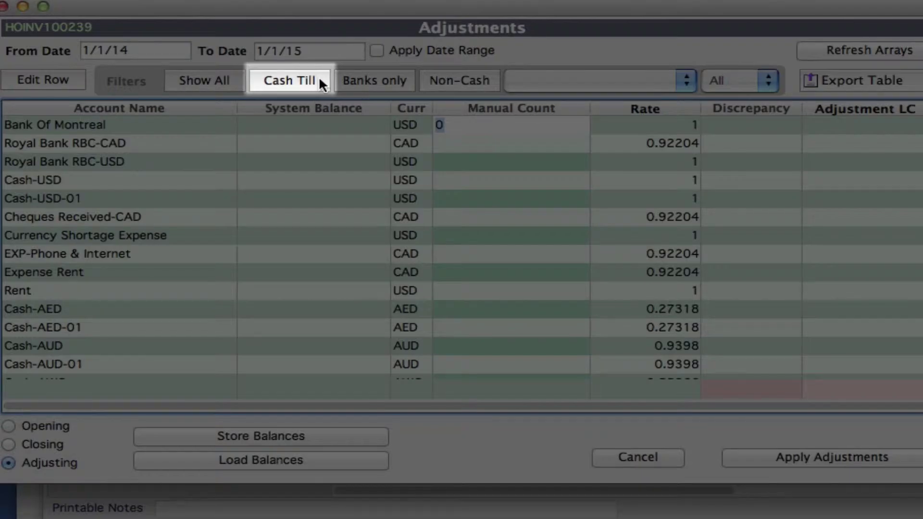
left_click(318, 79)
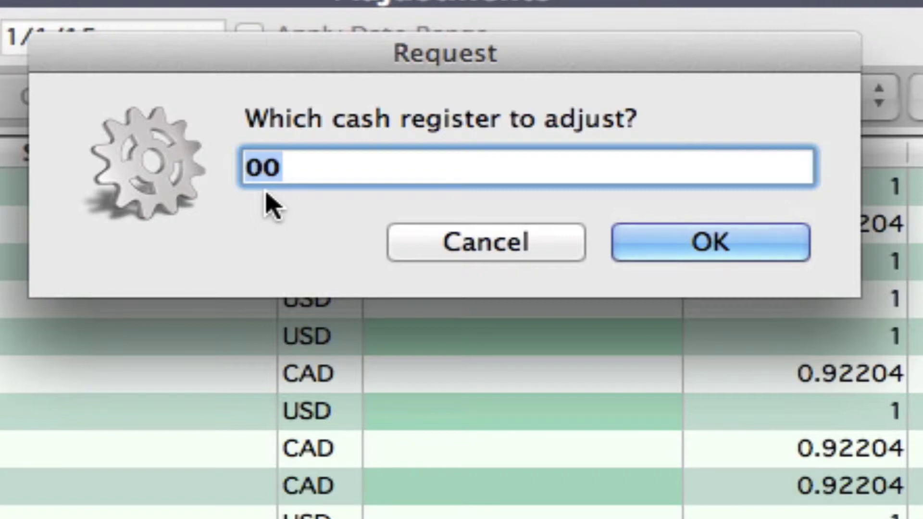
left_click(686, 250)
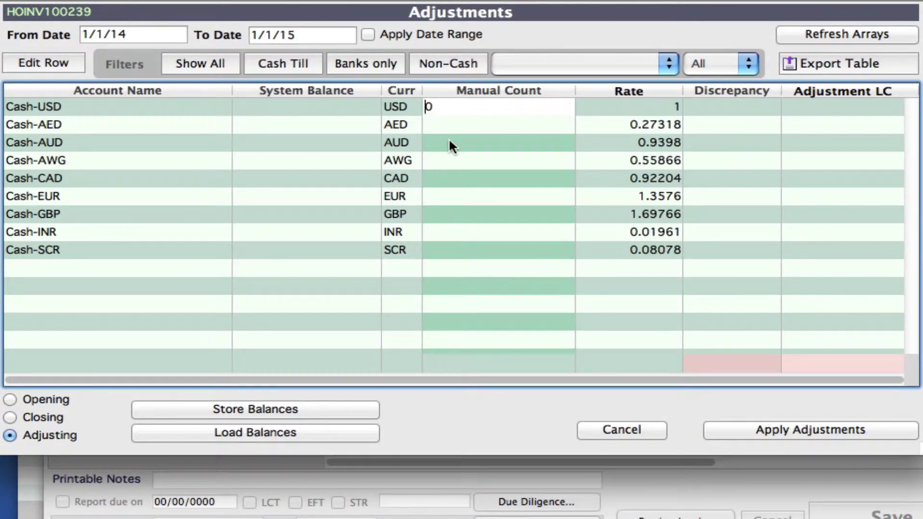
- Enter manual counts of 40,000 for Cash-USD and 8,000 for Cash-AUD
type("40000")
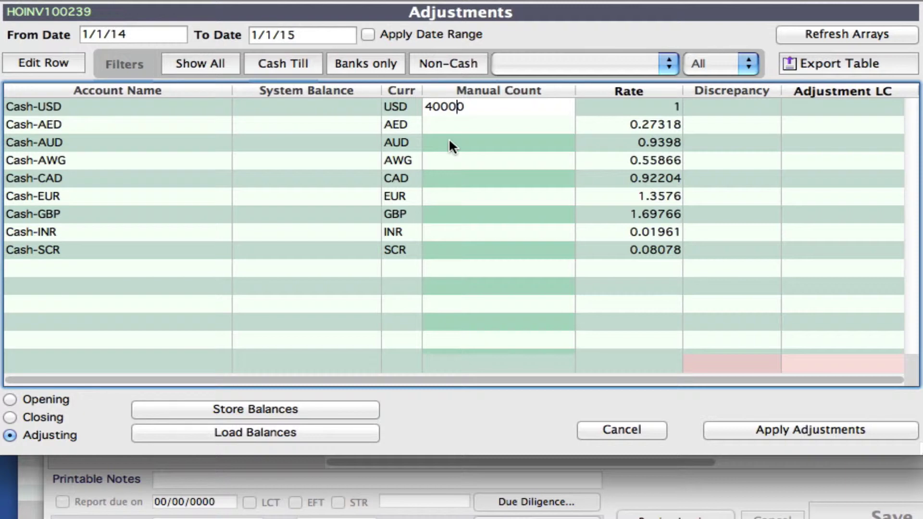
key("Tab")
key("Tab")
key("Tab")
key("Tab")
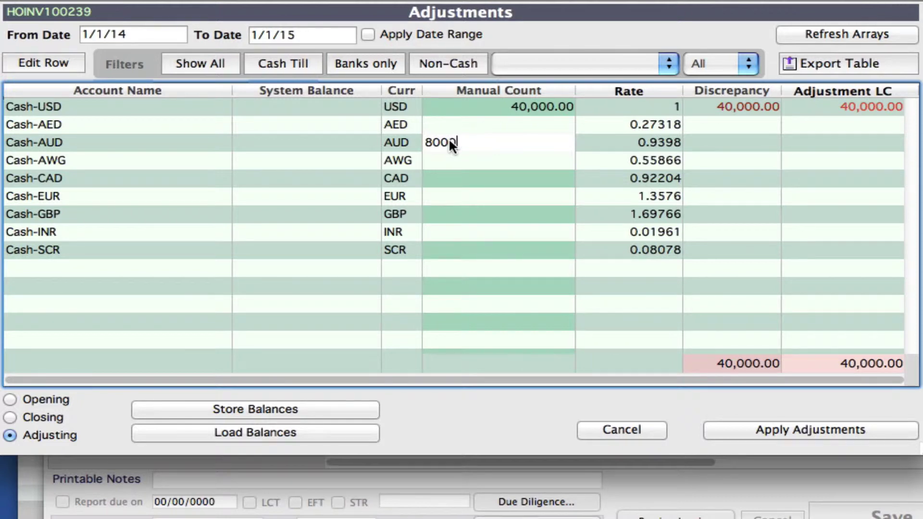
key("Tab")
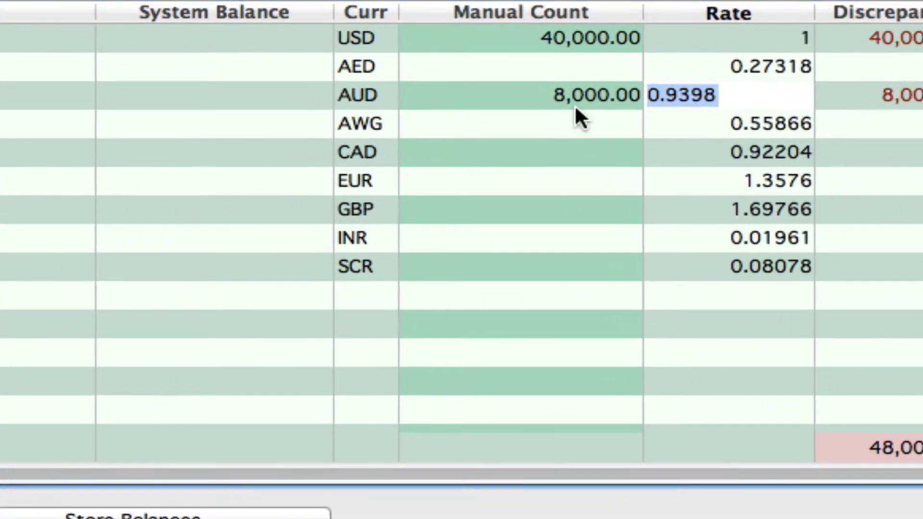
- Set the AUD rate to 0.95 and give CAD a count of 12,000 at rate 0.9
left_click(719, 96)
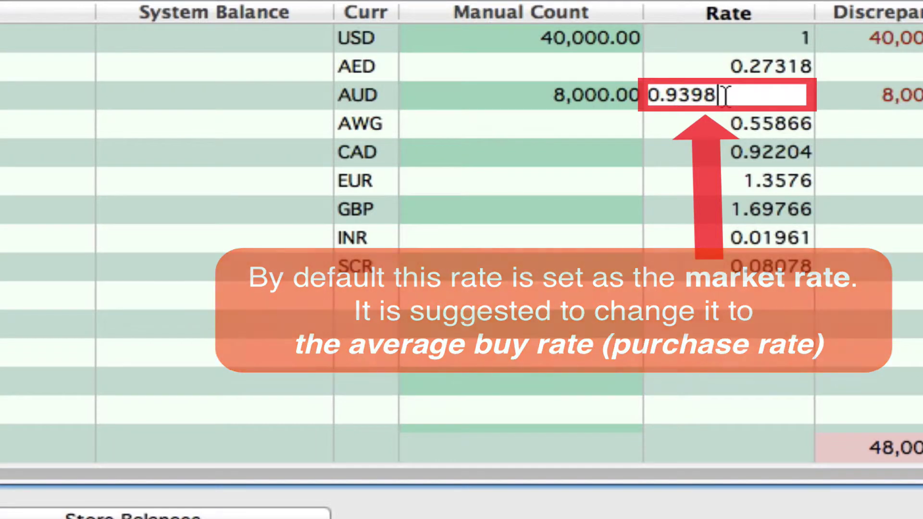
key("BackSpace")
key("BackSpace")
key("BackSpace")
type("5")
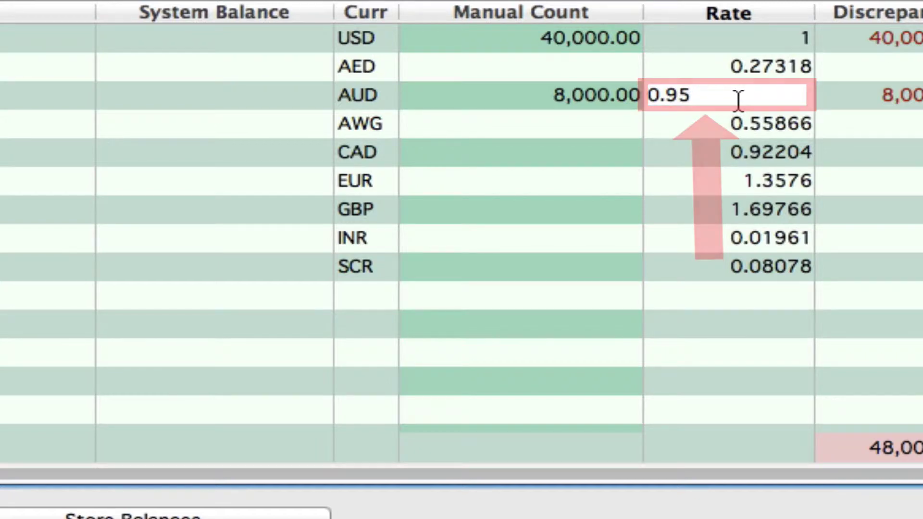
key("Return")
key("Tab")
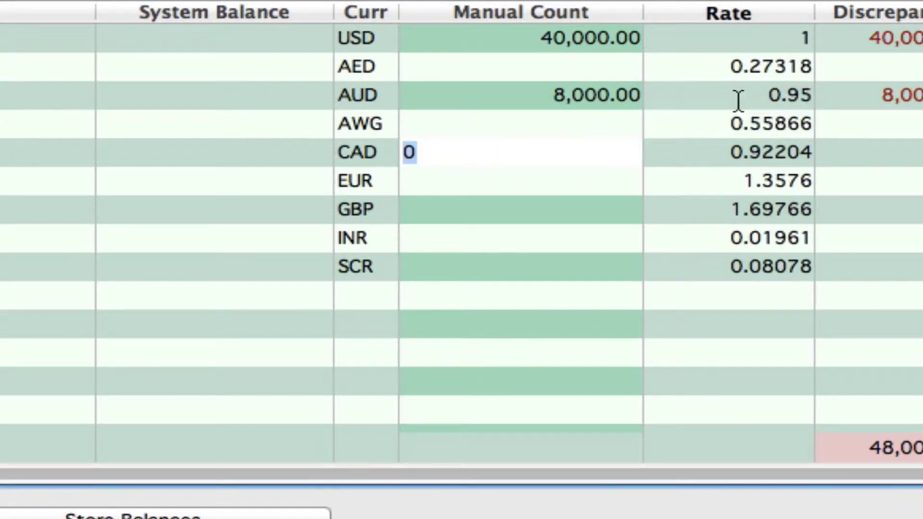
type("12000")
key("Tab")
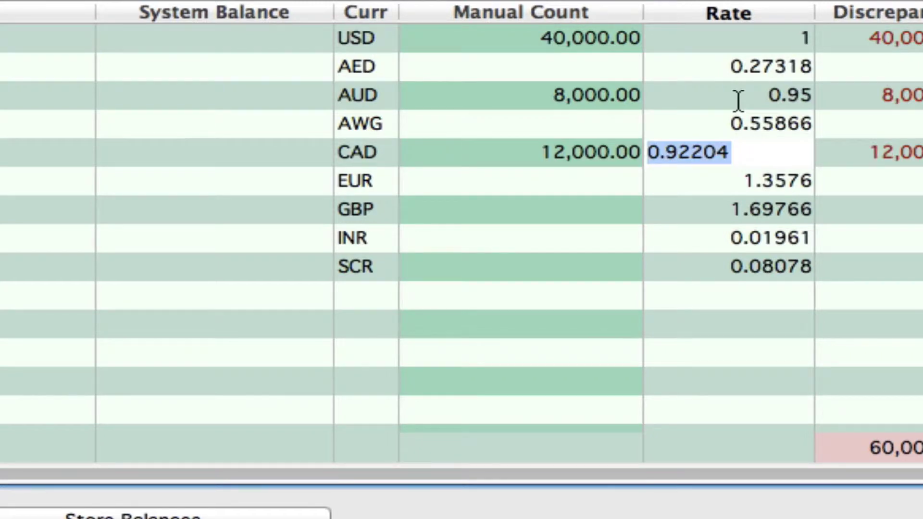
type("0.9")
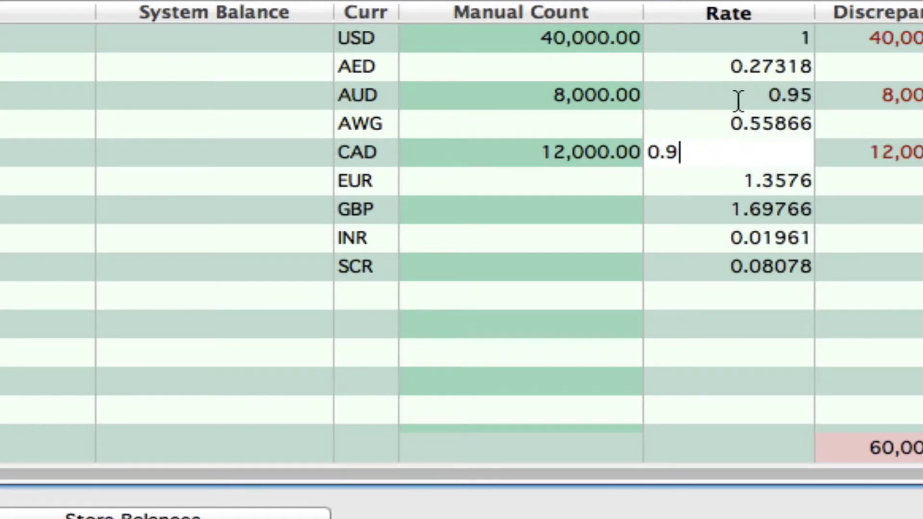
key("Tab")
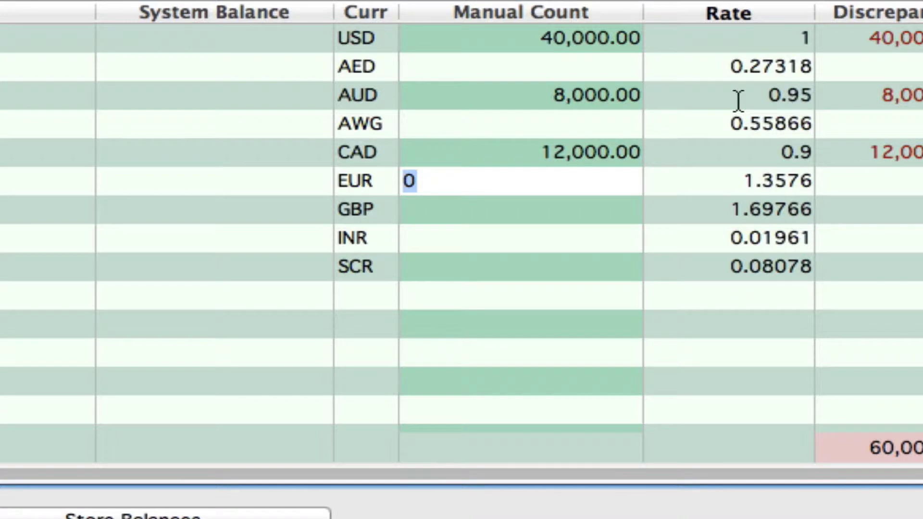
- Enter EUR 10,000 at rate 1.4 and GBP 9,000 at rate 1.50
type("10000")
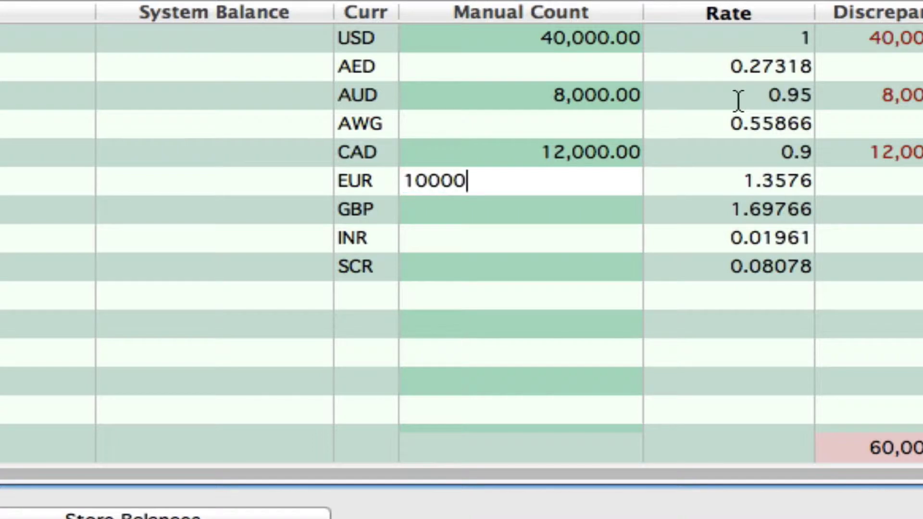
key("Tab")
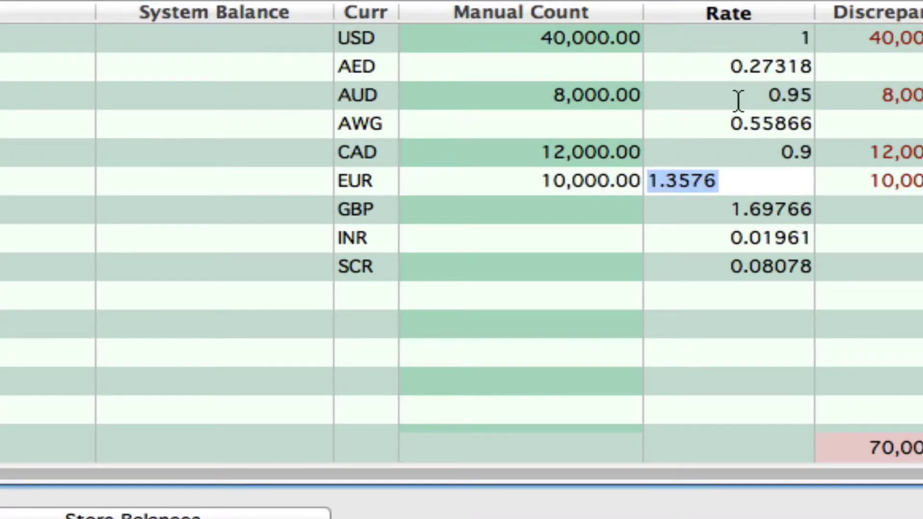
type("1.4")
key("Tab")
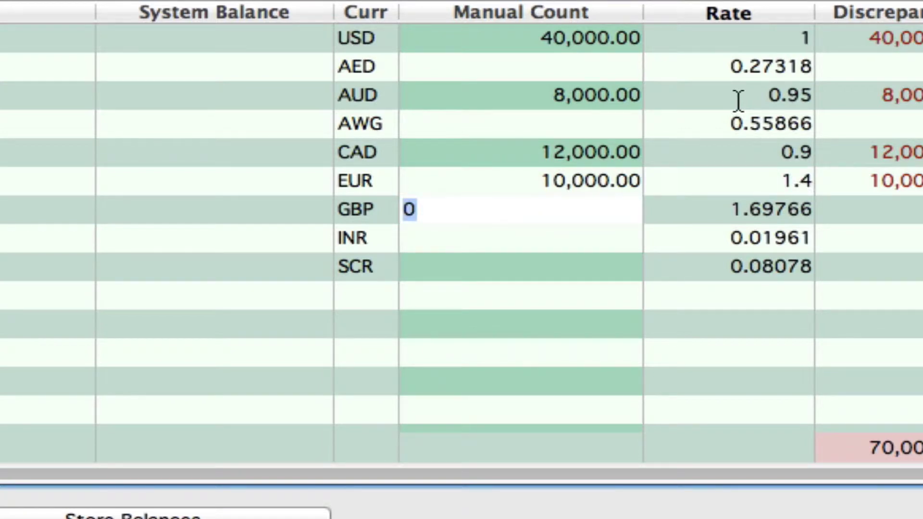
type("9000")
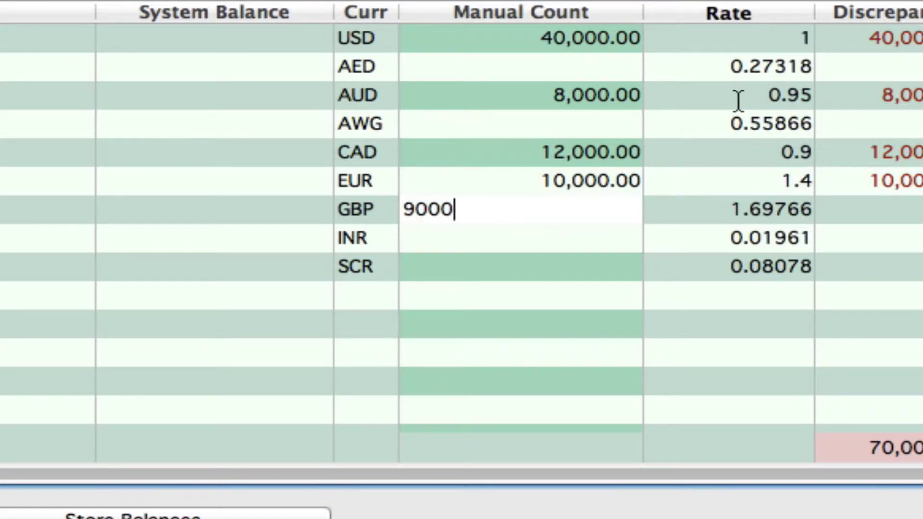
key("Tab")
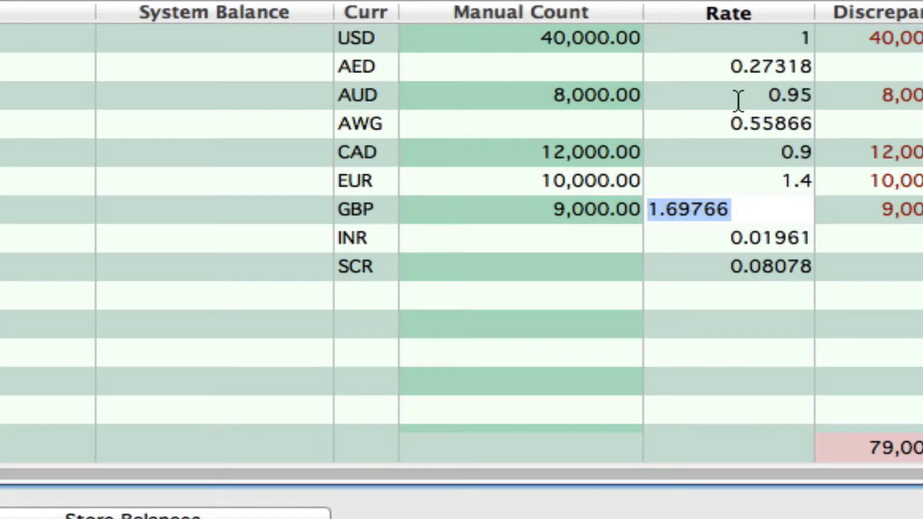
type("1.50")
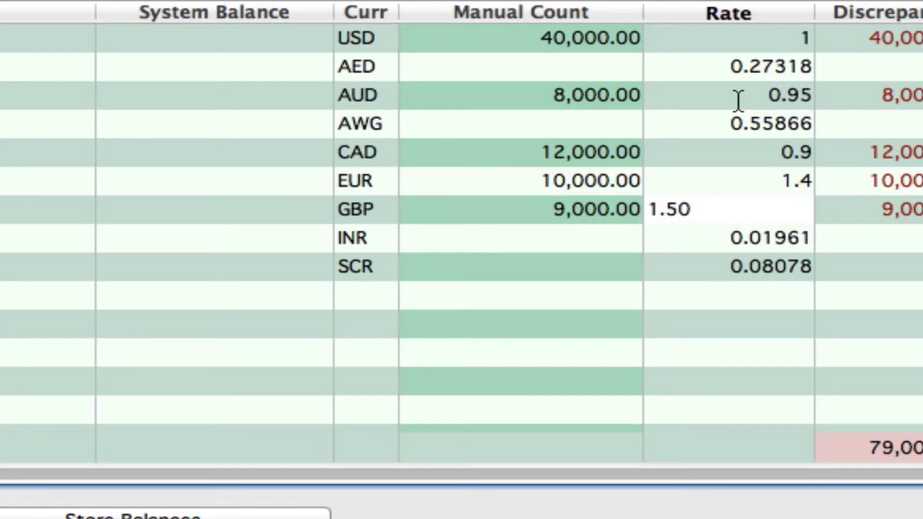
key("Tab")
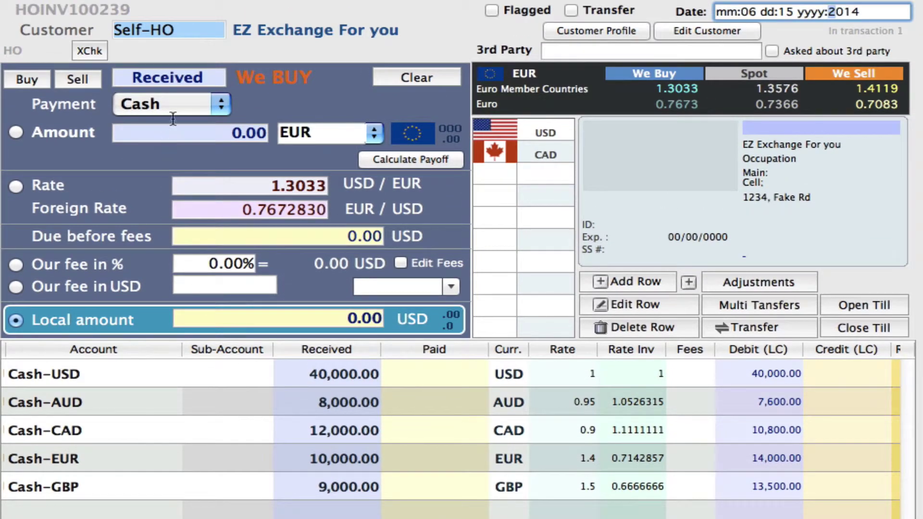
- Confirm the invoice date 6/15/14 and clear the transaction entry line
left_click(208, 75)
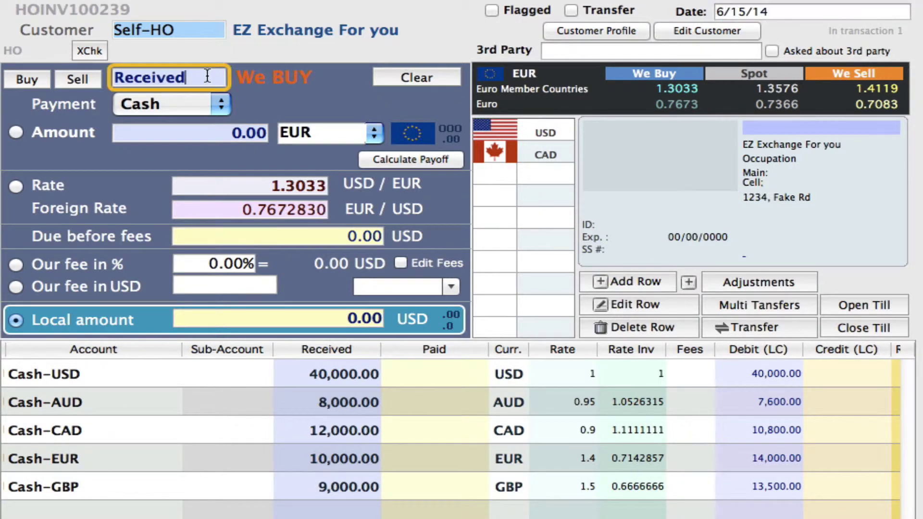
left_click(388, 72)
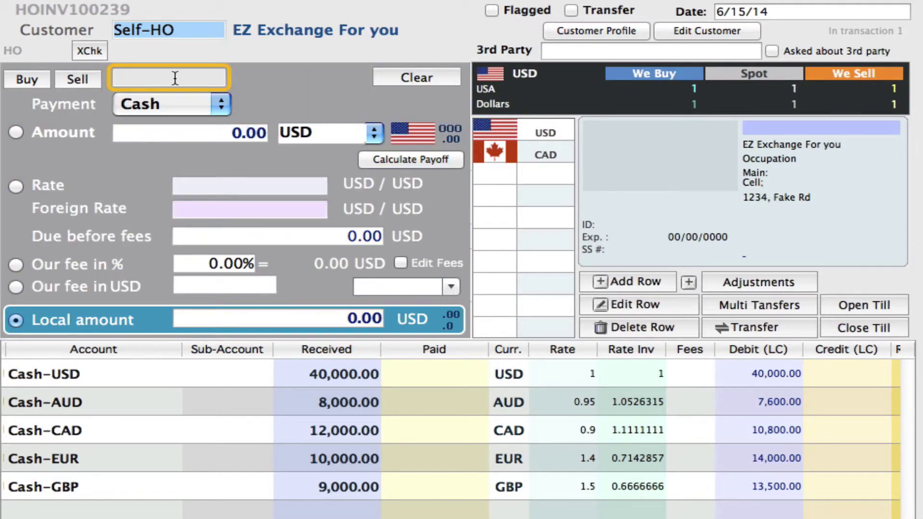
- Add and save an 85,900.00 USD paid row on the Opening Balance account
type("s")
key("Tab")
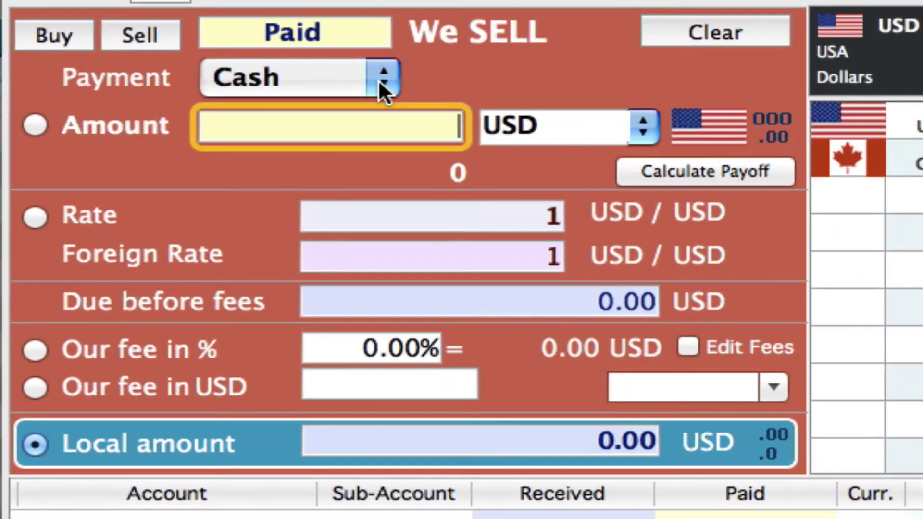
left_click(220, 104)
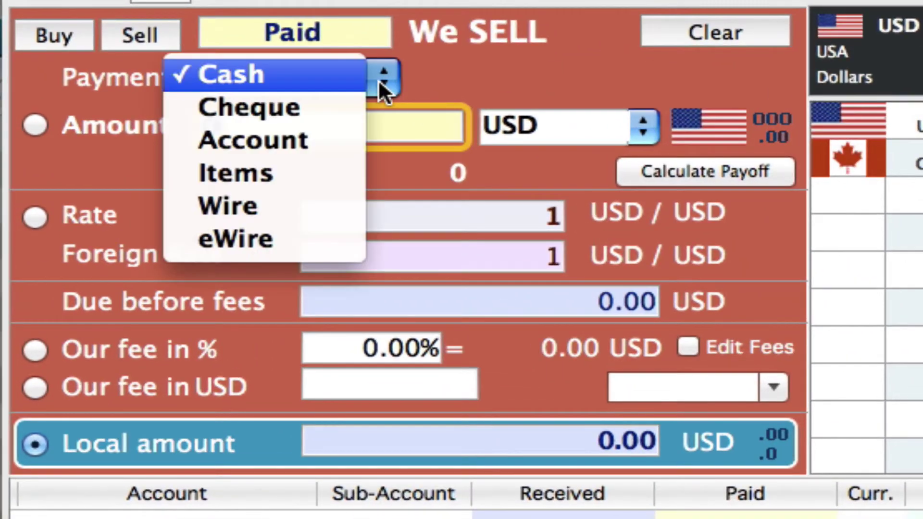
key("Escape")
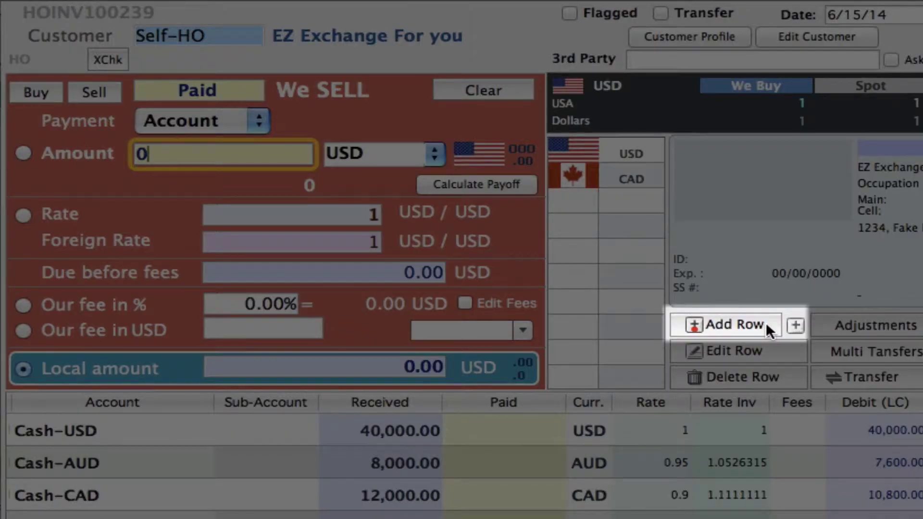
left_click(766, 323)
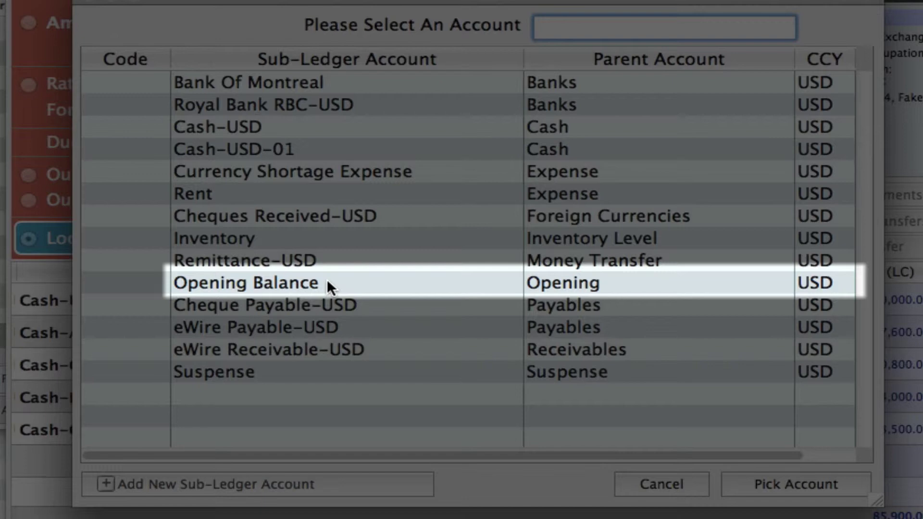
left_click(328, 283)
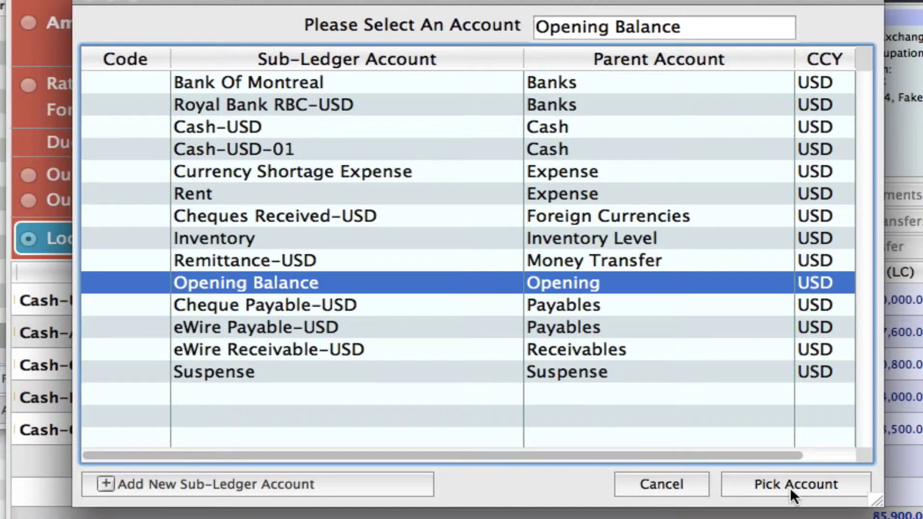
left_click(791, 490)
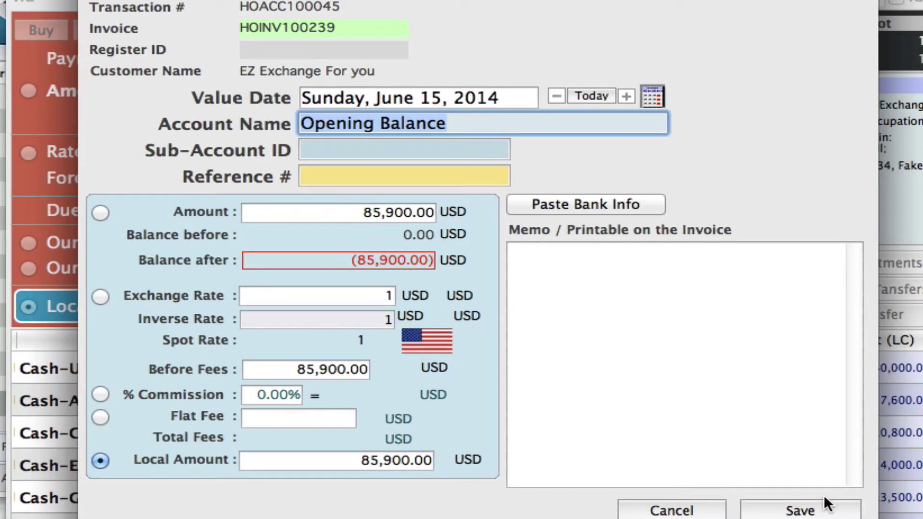
left_click(791, 508)
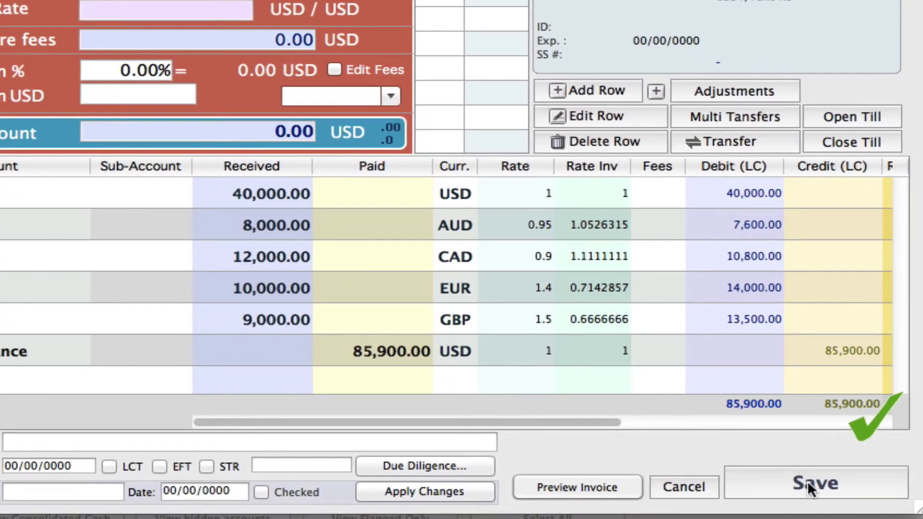
- Save invoice HOINV100239 and review today's ledger, showing Opening Balance at (85,900.00)
left_click(807, 485)
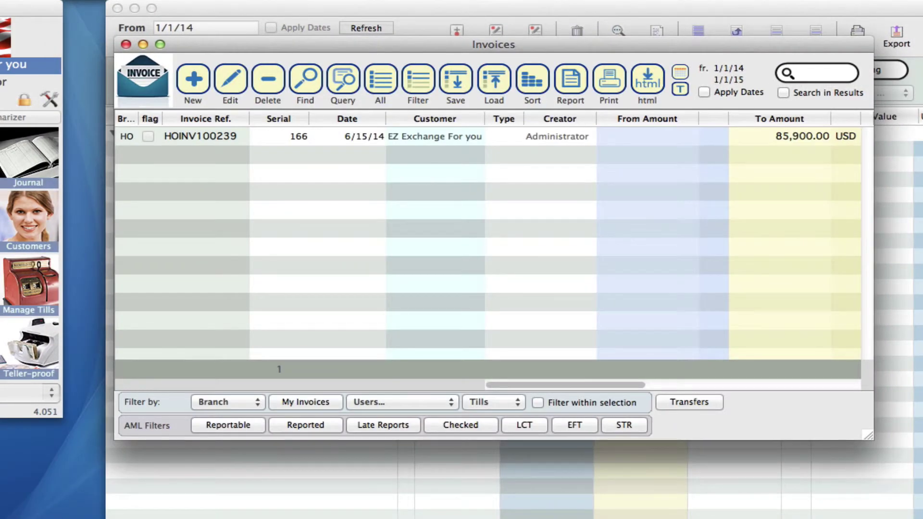
left_click(247, 12)
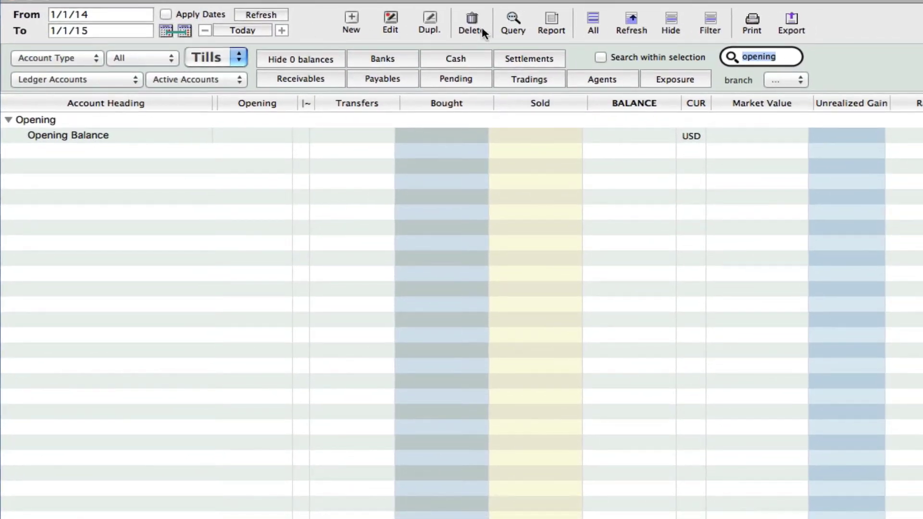
left_click(595, 18)
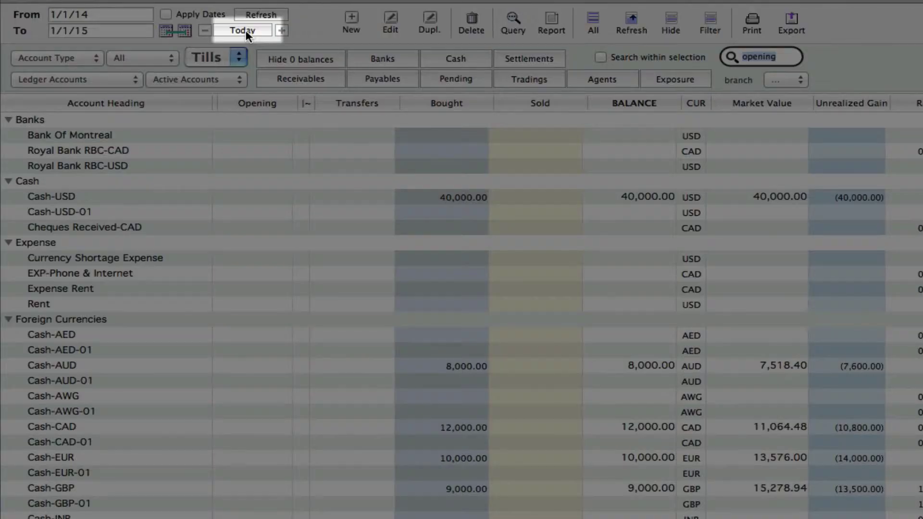
left_click(245, 31)
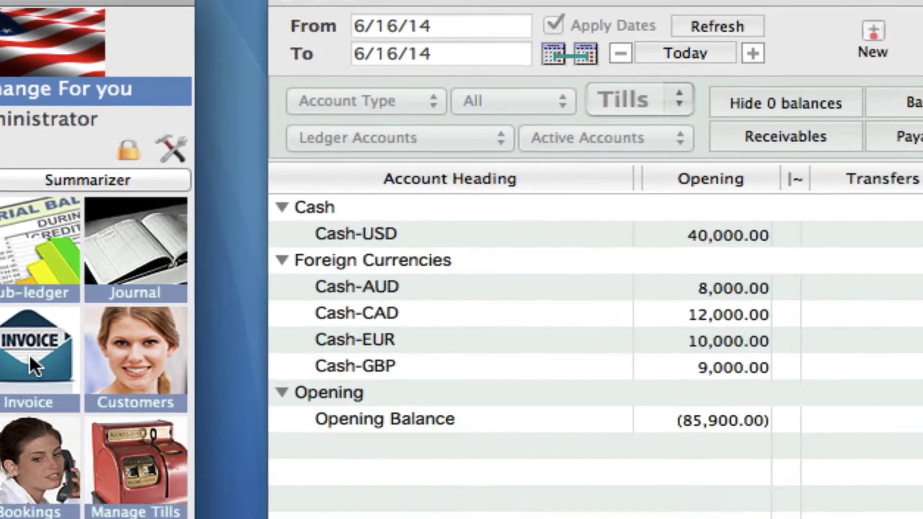
left_click(177, 405)
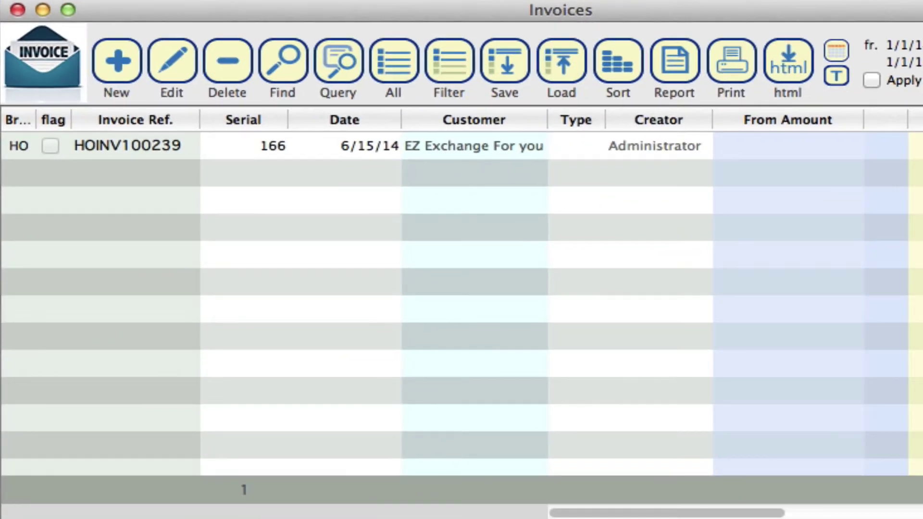
- Create new invoice HOINV100240 dated the 15th and open its balance adjustments
left_click(123, 63)
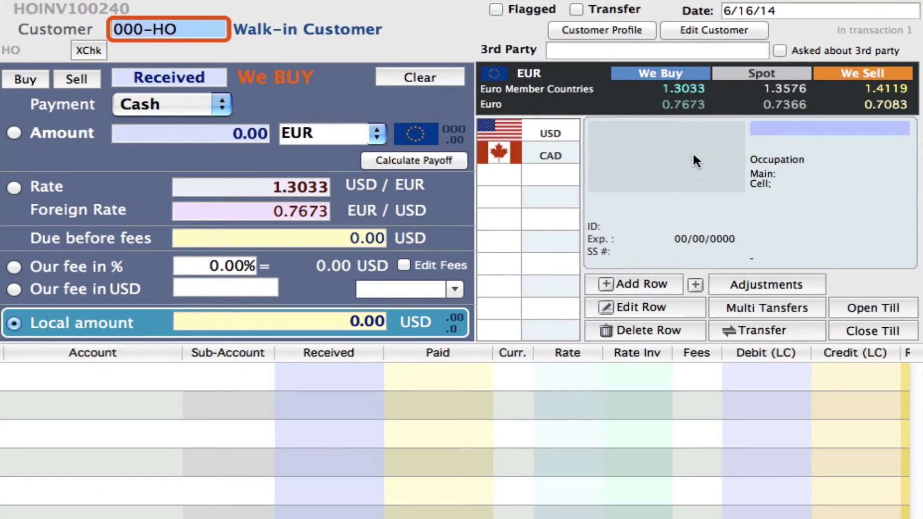
left_click(783, 10)
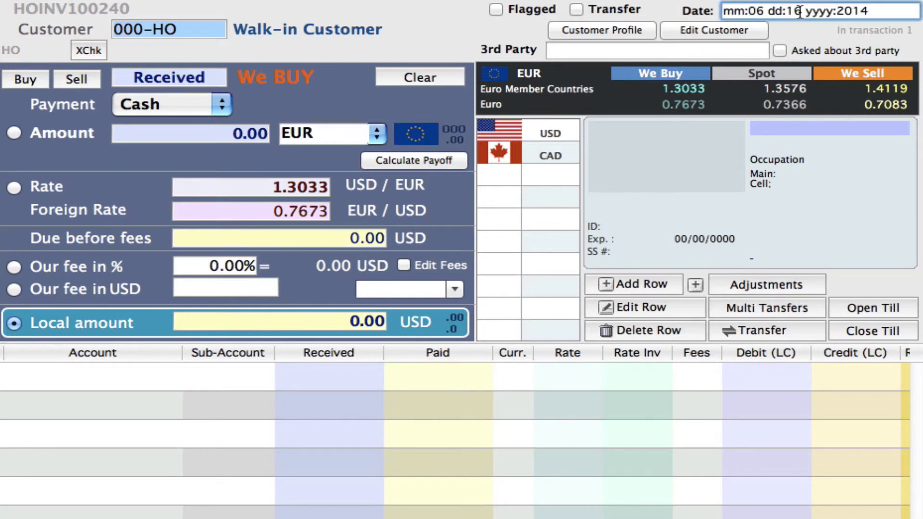
type("15")
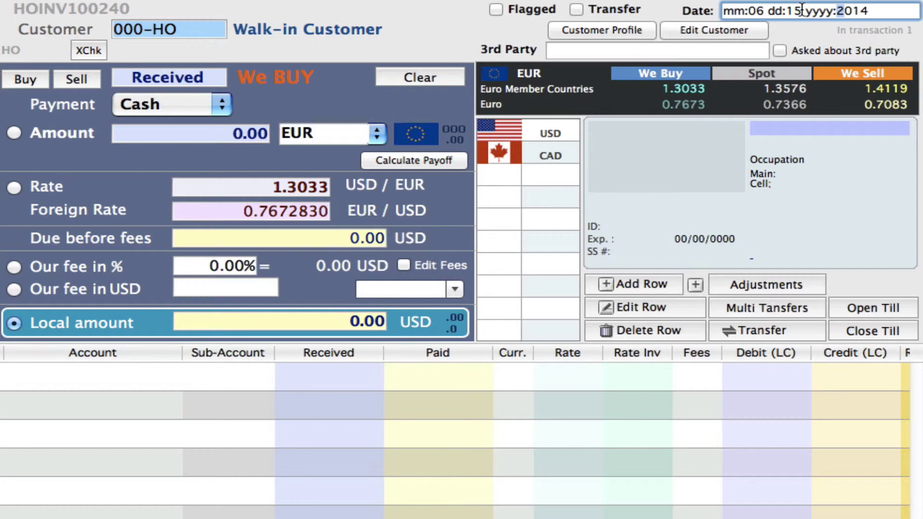
left_click(766, 284)
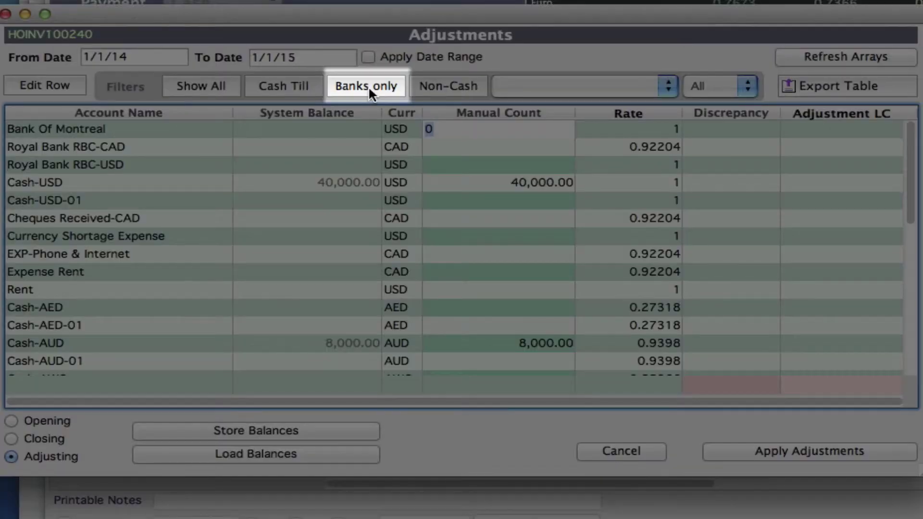
- Apply bank counts to the invoice: Bank Of Montreal 45,000, RBC-CAD 35,000 at 0.93, and RBC-USD 29,000
left_click(368, 86)
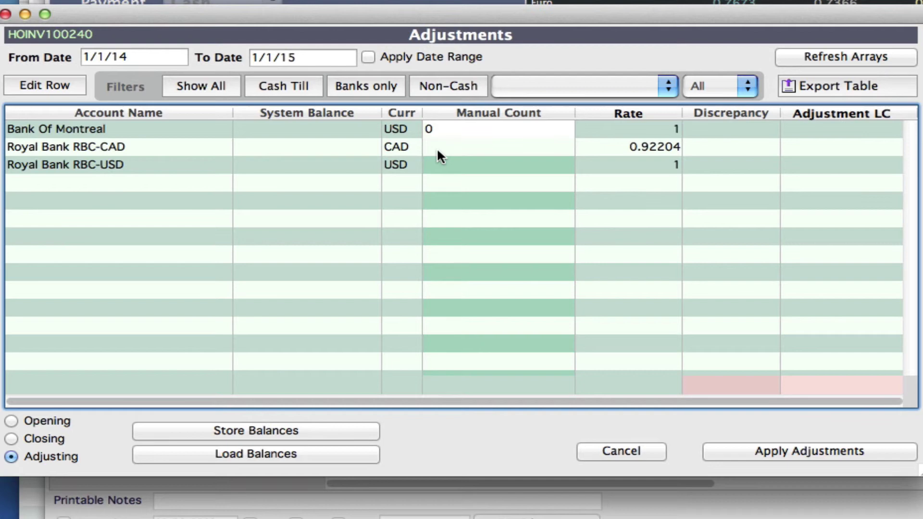
type("45")
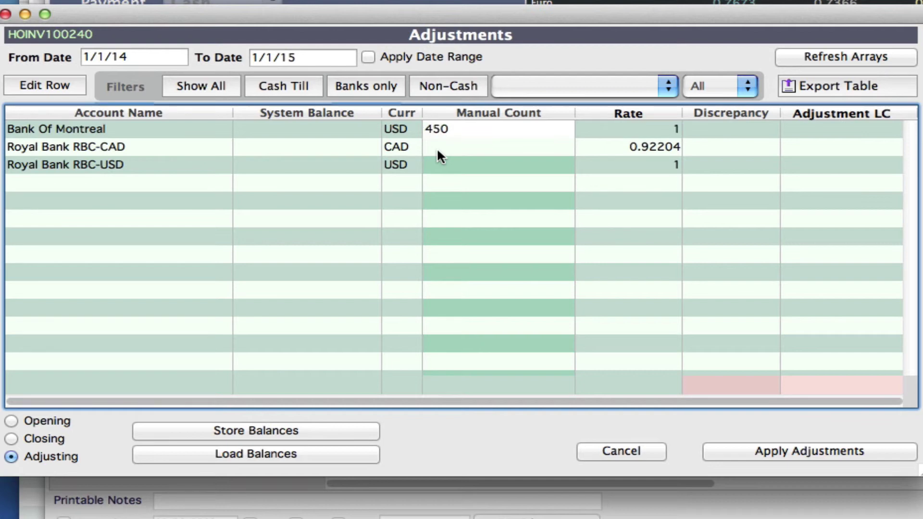
key("Return")
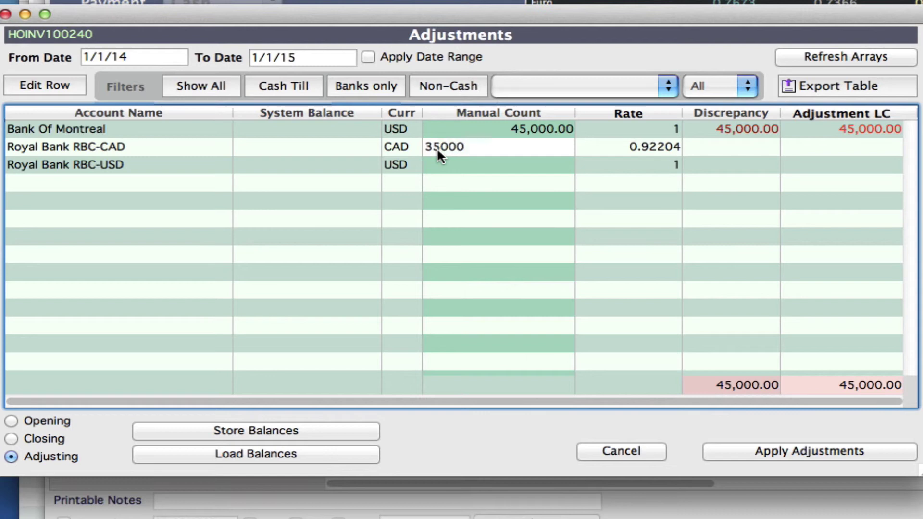
key("Tab")
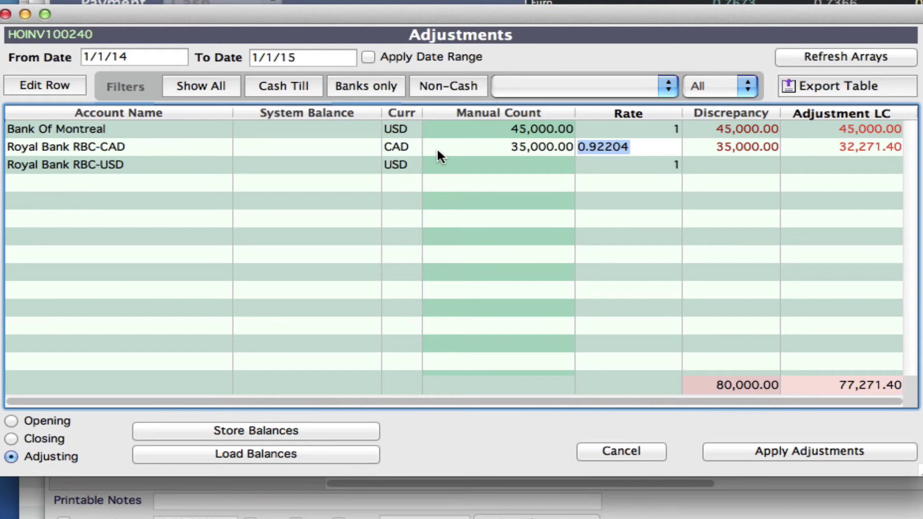
type("0.93")
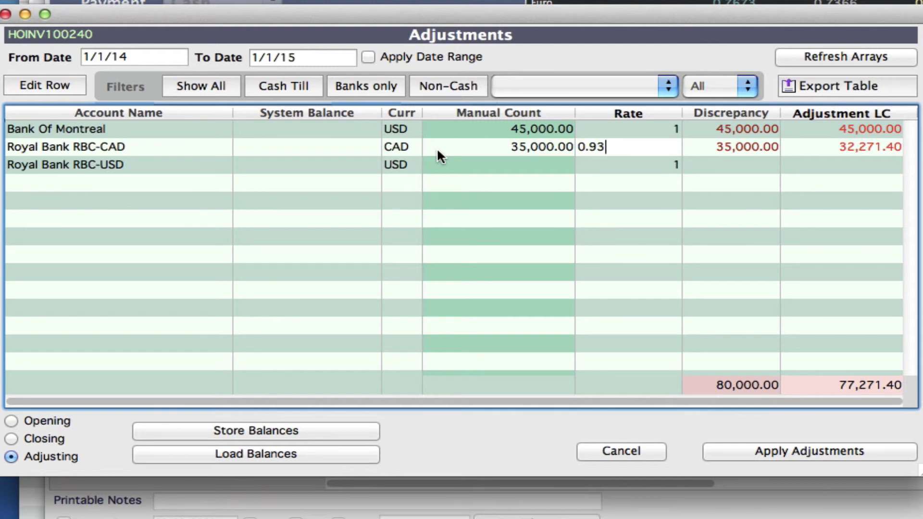
key("Tab")
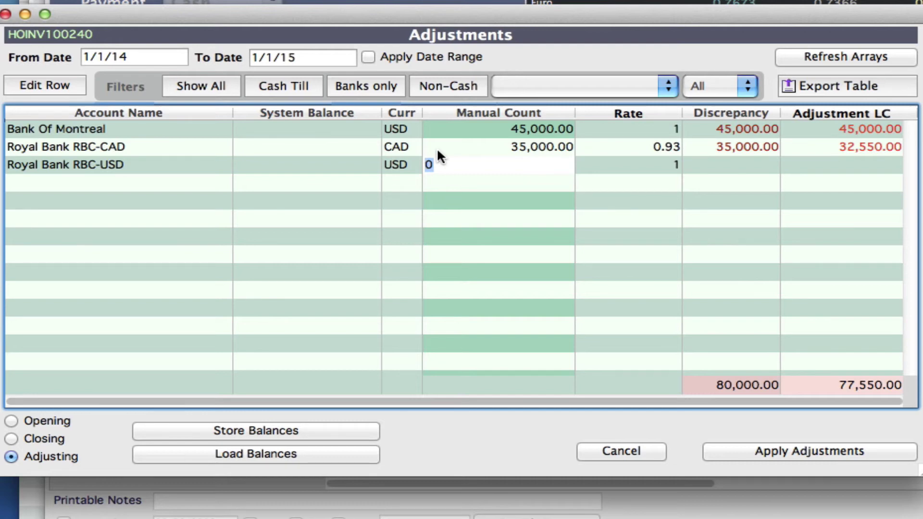
type("29,000")
key("Tab")
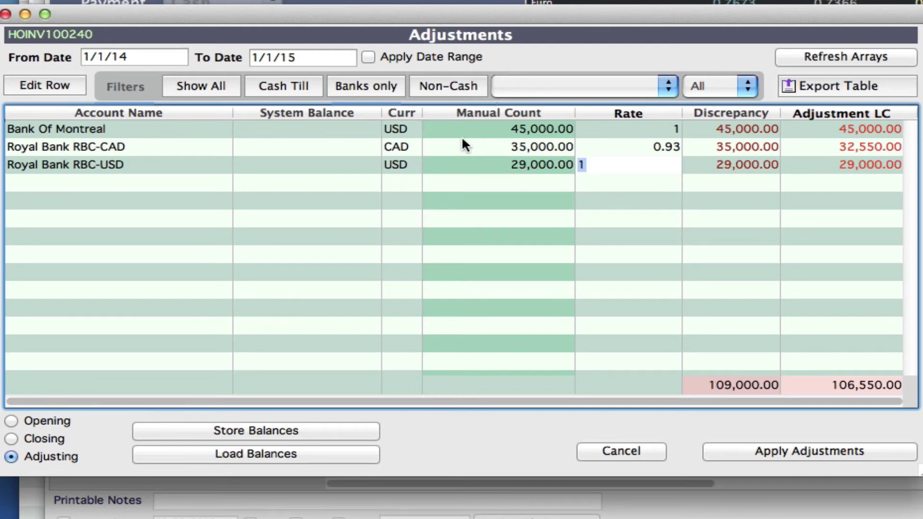
left_click(774, 453)
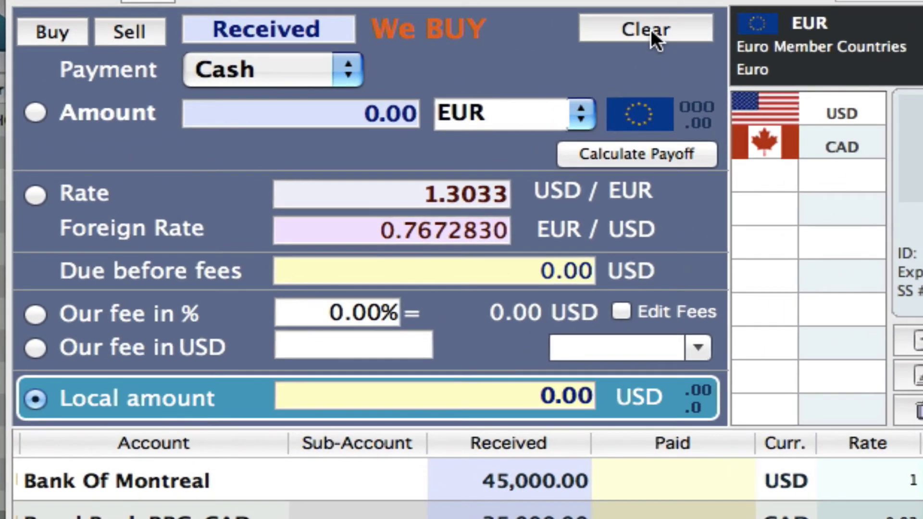
- Add a Sell line paid by Account against Opening Balance for 106,550.00 USD and save it
left_click(651, 28)
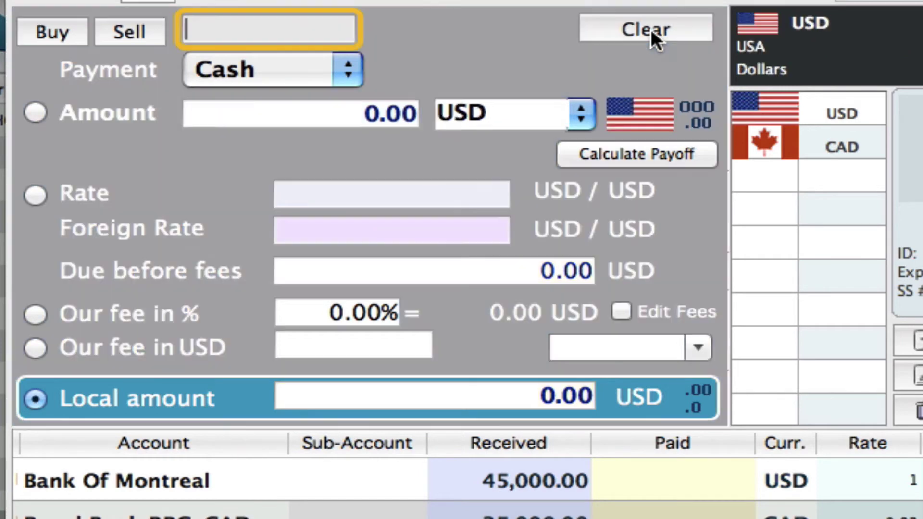
key("s")
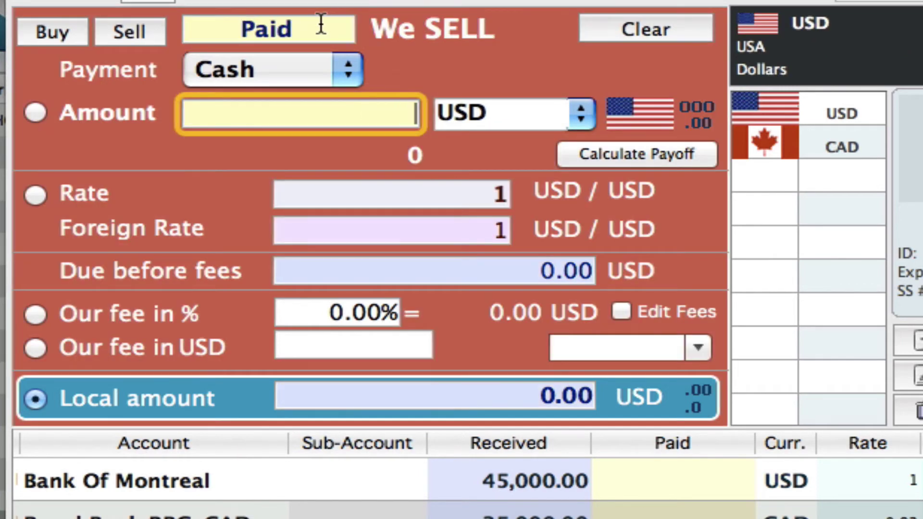
left_click(348, 68)
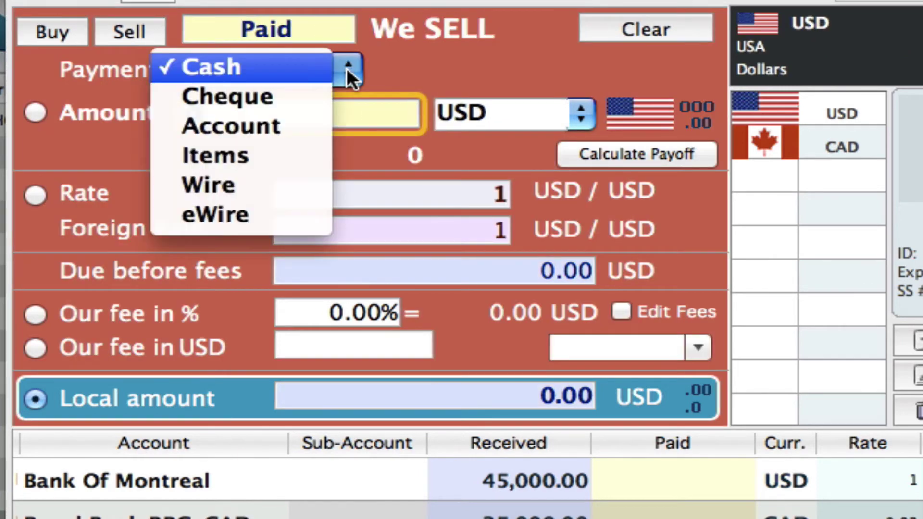
left_click(297, 121)
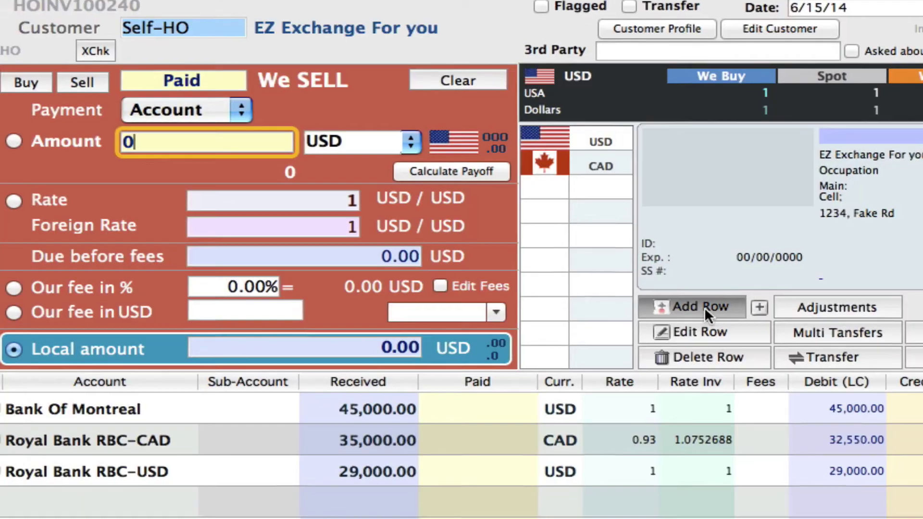
left_click(918, 340)
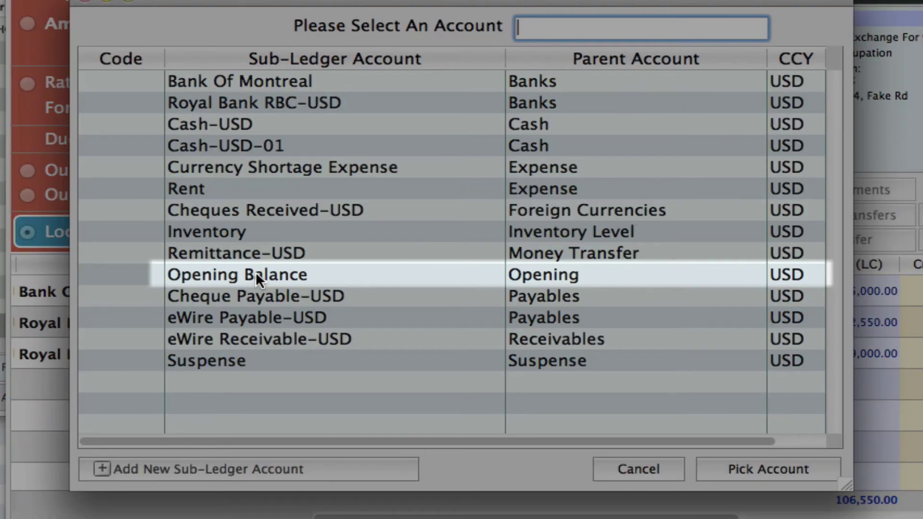
double_click(255, 272)
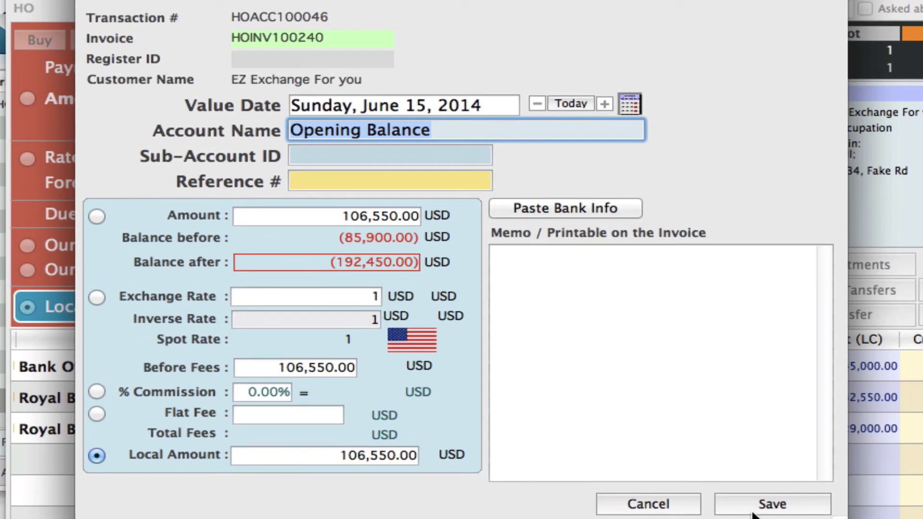
left_click(752, 512)
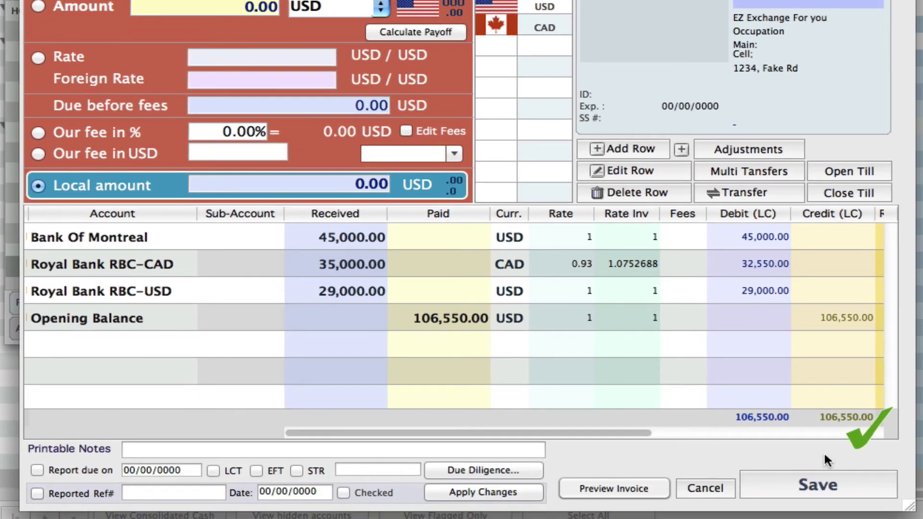
- Save invoice HOINV100240 and refresh the sub-ledger's opening balances, showing Opening Balance at (192,450.00)
left_click(817, 484)
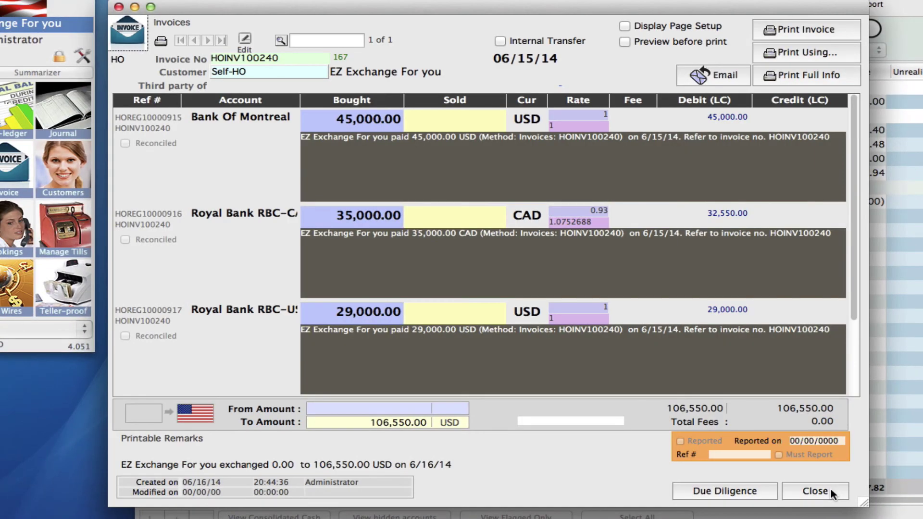
left_click(830, 489)
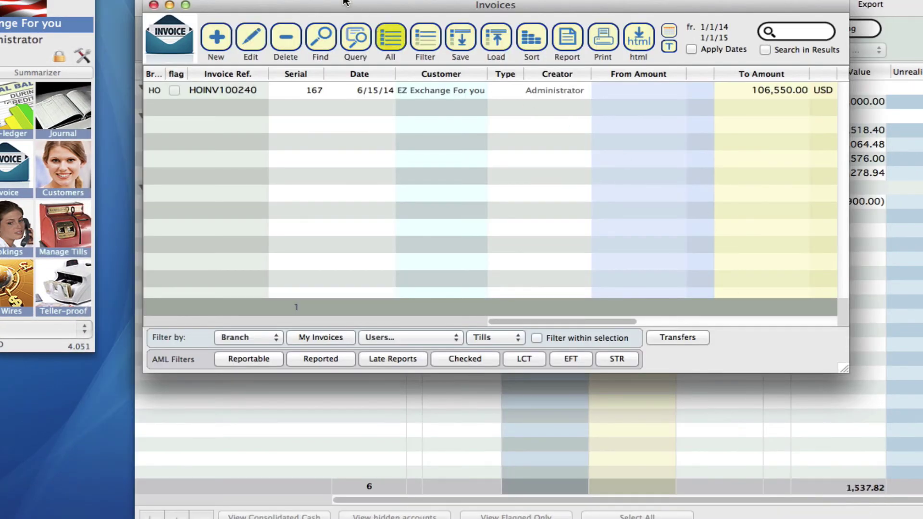
left_click(198, 8)
left_click(549, 34)
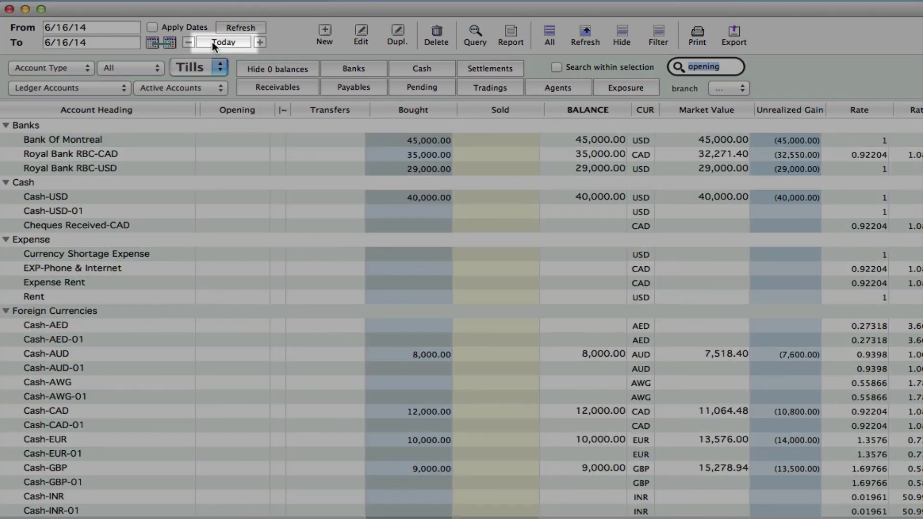
left_click(212, 42)
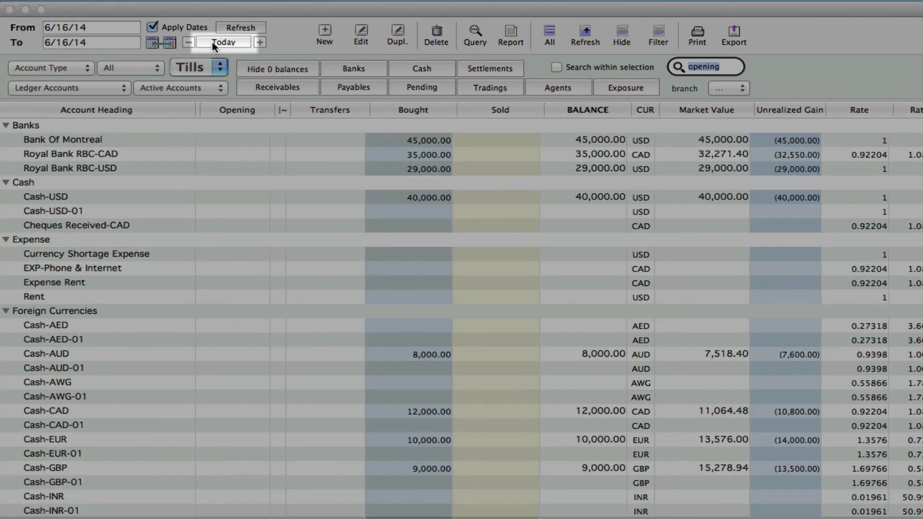